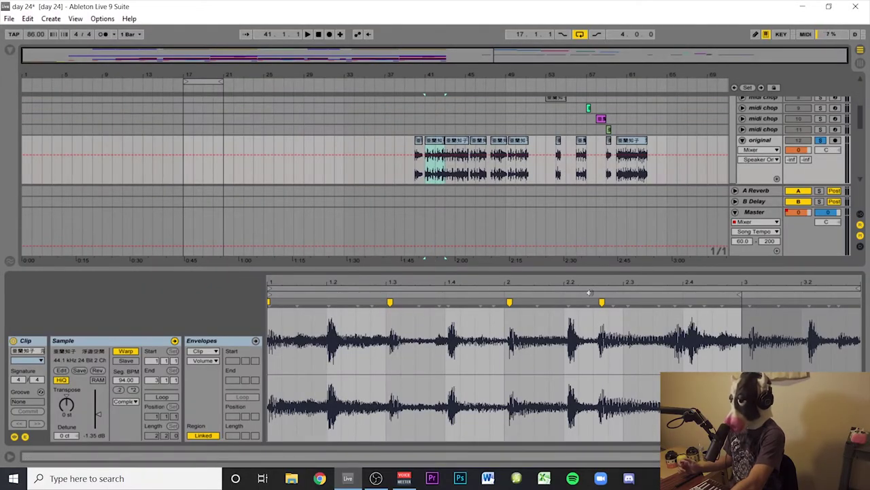
# Examine the slicing and MIDI conversion commands available for the selected clip at bar 41 on the original track
pyautogui.rightClick(436, 140)
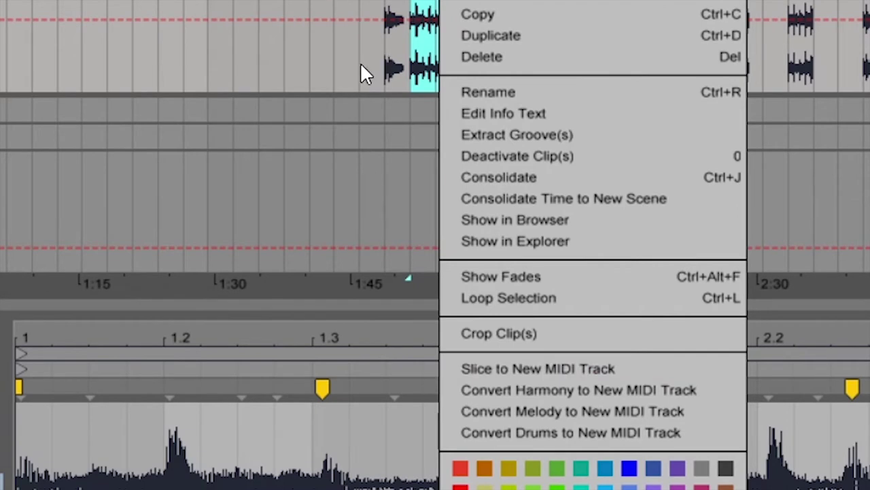
pyautogui.press('Escape')
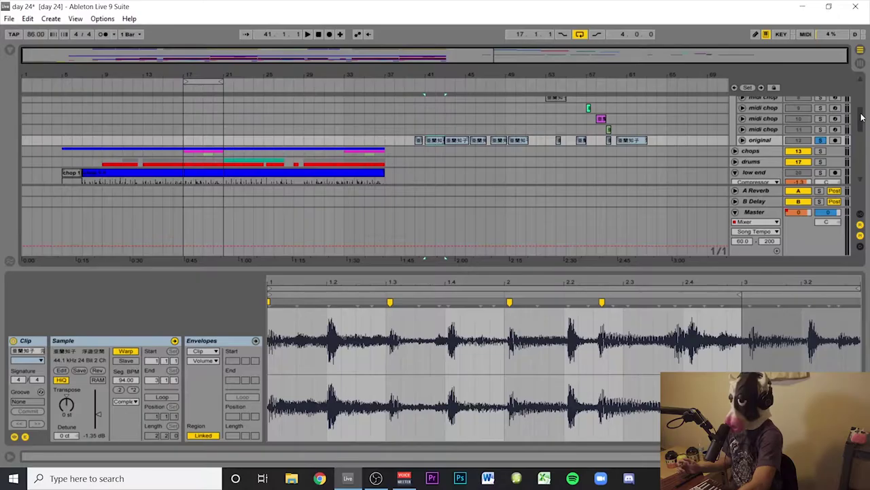
pyautogui.moveTo(861, 117); pyautogui.dragTo(861, 105)
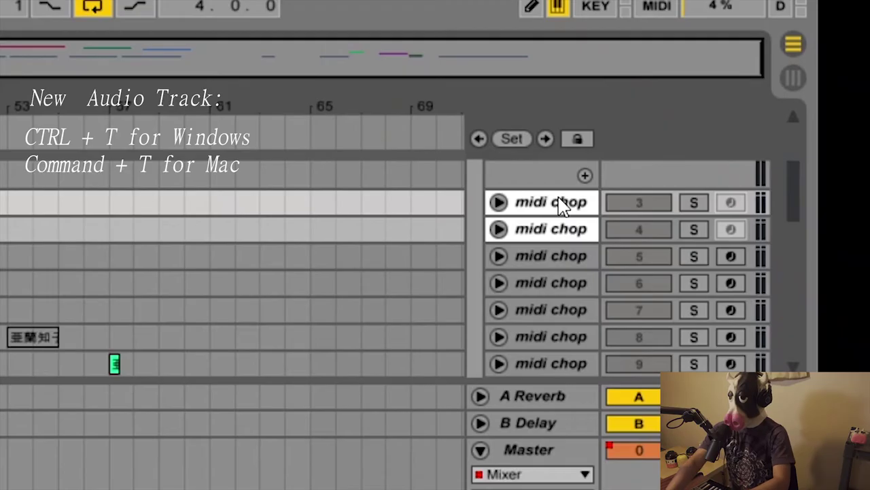
# Duplicate the blue MIDI clip and move one copy onto a new audio track
pyautogui.hotkey('ctrl', 't')
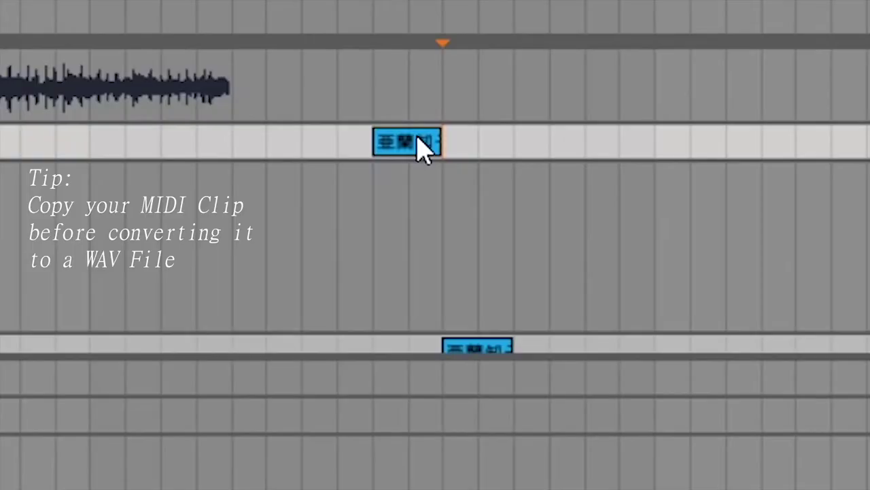
pyautogui.hotkey('ctrl', 'd')
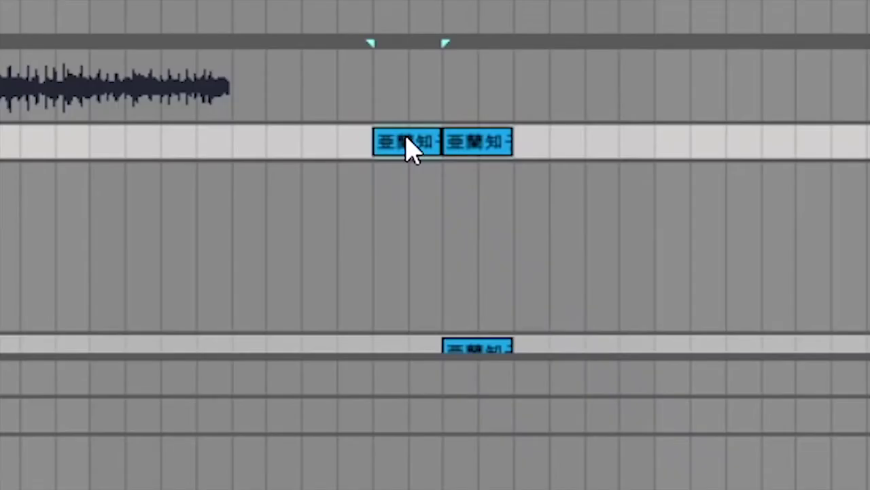
pyautogui.moveTo(408, 145); pyautogui.dragTo(410, 242)
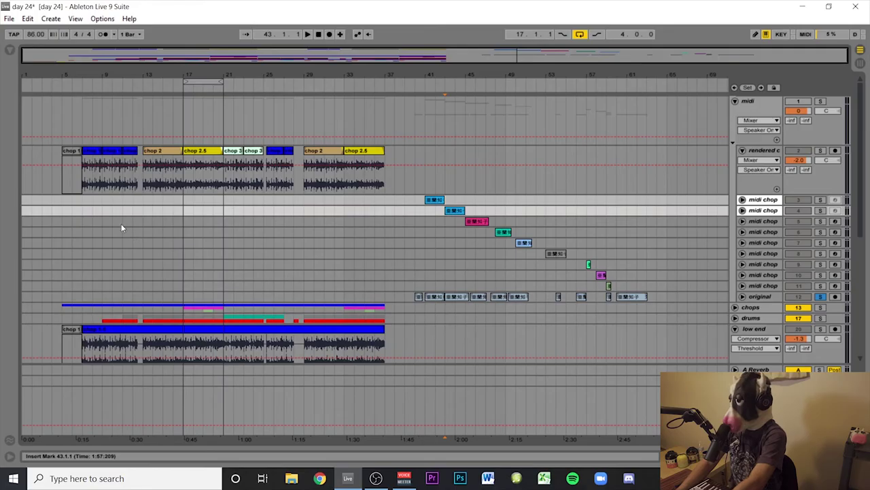
# Bypass the FabFilter device on the low end track and play the track soloed from bar 7
pyautogui.doubleClick(161, 153)
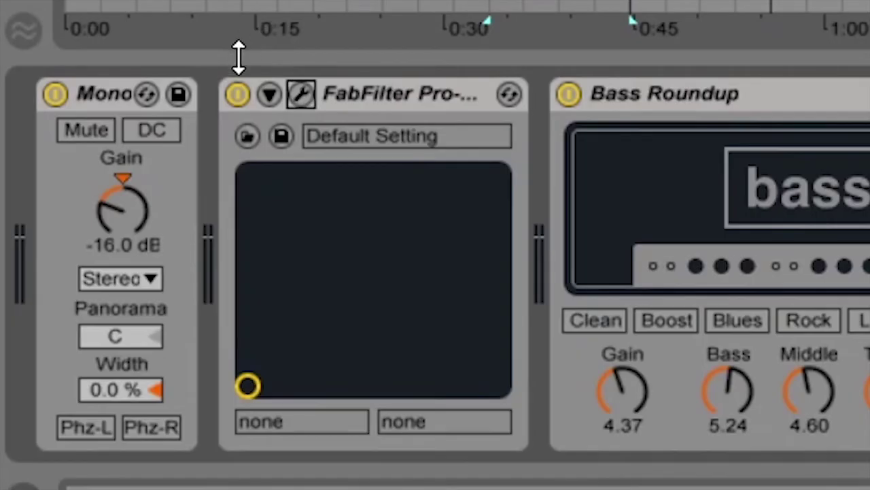
pyautogui.click(237, 94)
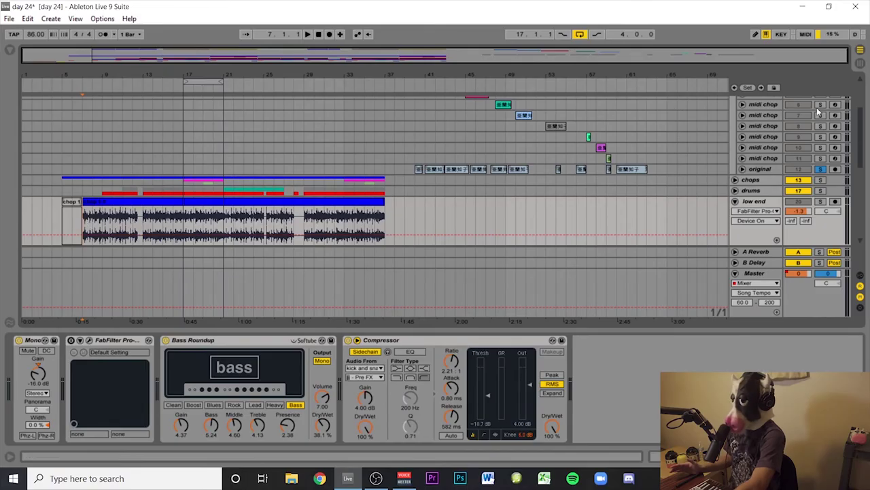
pyautogui.click(820, 201)
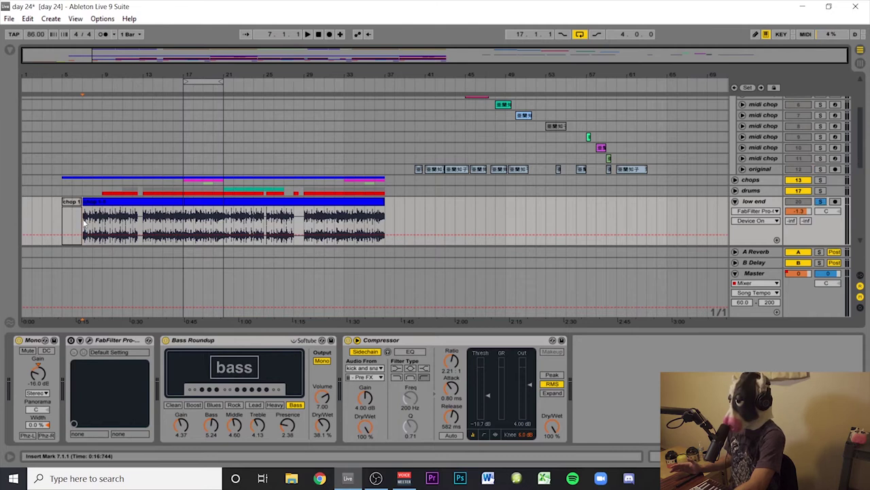
pyautogui.press('space')
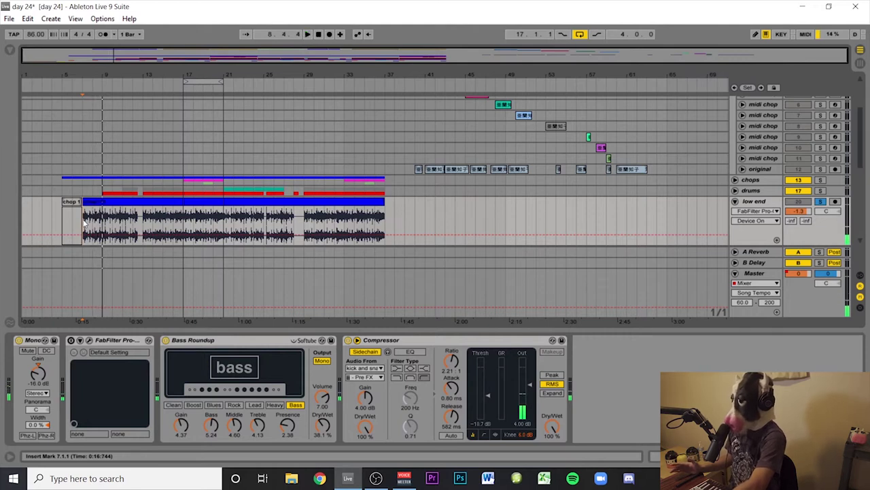
# Re-enable the FabFilter device on the low end track, open its interface and play the filtered sound
pyautogui.click(71, 342)
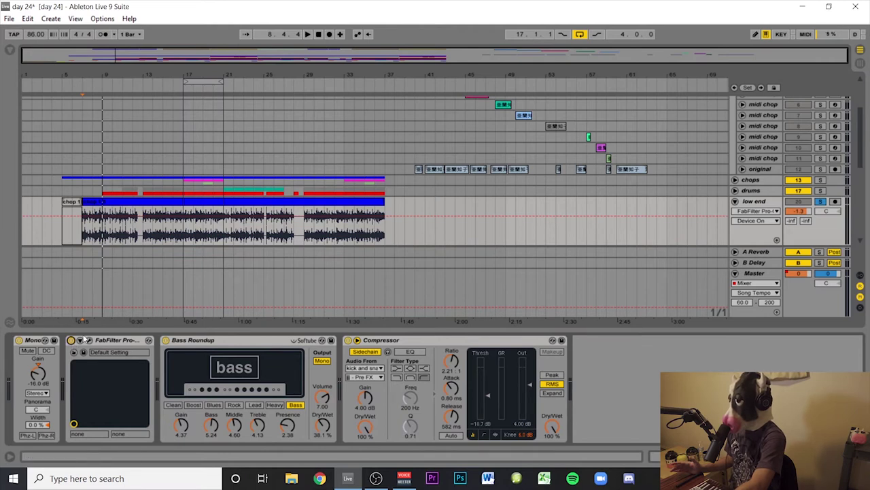
pyautogui.click(89, 340)
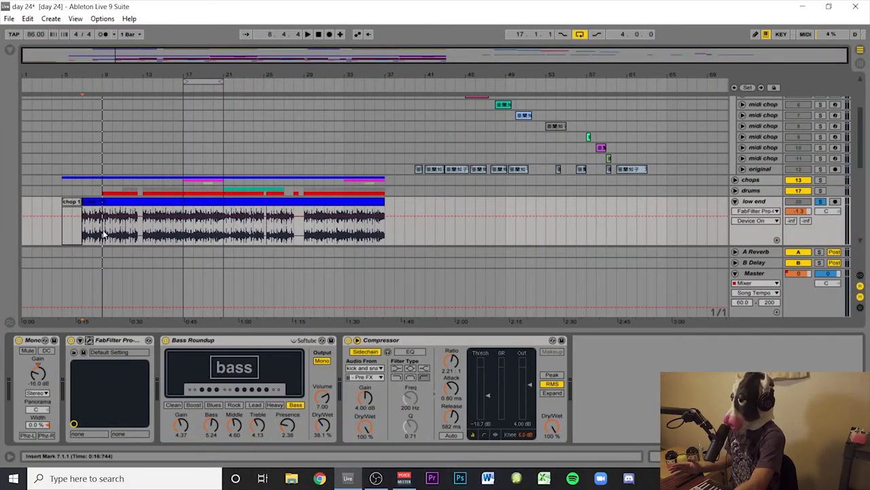
pyautogui.press('space')
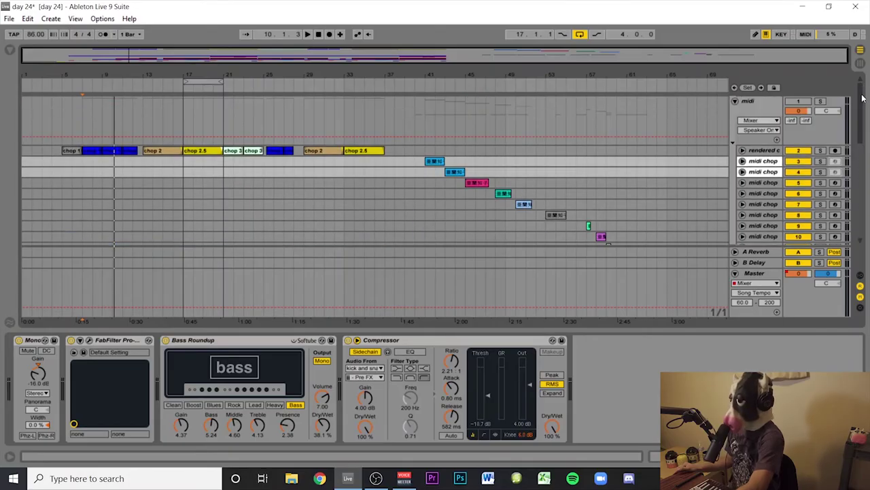
# Show the effect devices on the drum fill track
pyautogui.moveTo(861, 110)
pyautogui.mouseDown()
pyautogui.moveTo(865, 135)
pyautogui.moveTo(864, 114)
pyautogui.mouseUp()
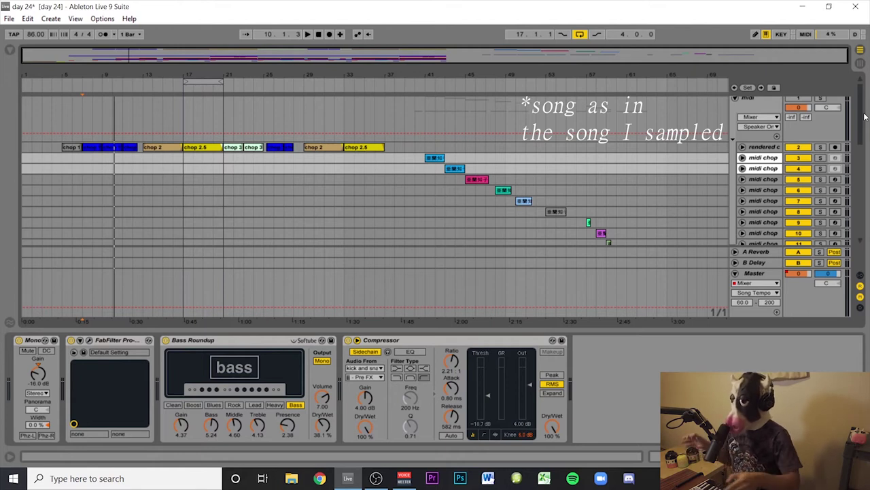
pyautogui.moveTo(863, 114); pyautogui.dragTo(851, 193)
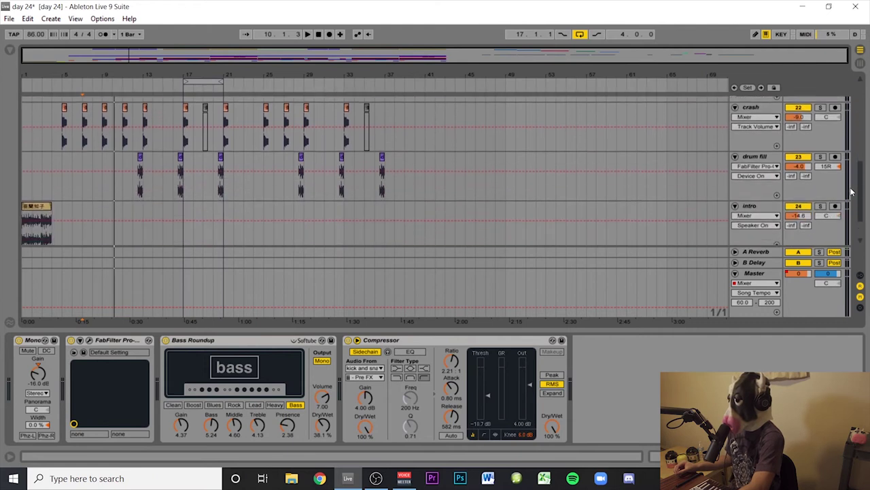
pyautogui.click(133, 186)
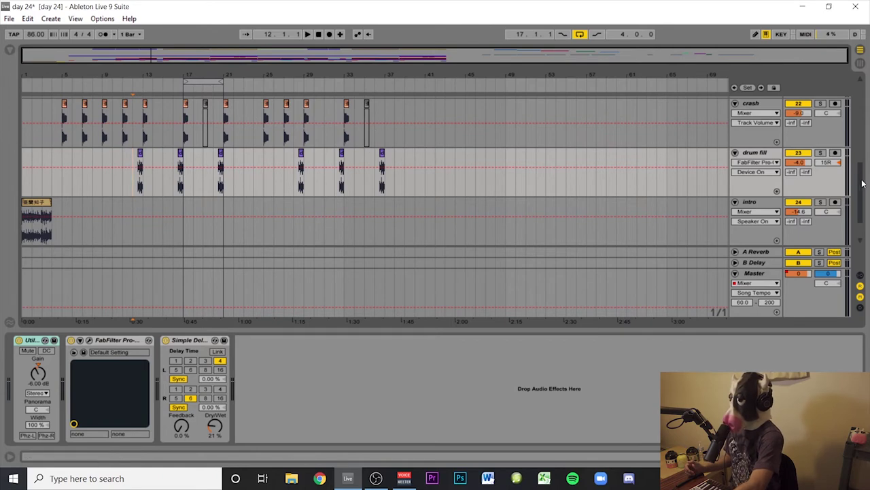
# Solo the crash track and play its first clip from bar 5
pyautogui.moveTo(863, 183); pyautogui.dragTo(862, 174)
pyautogui.click(64, 139)
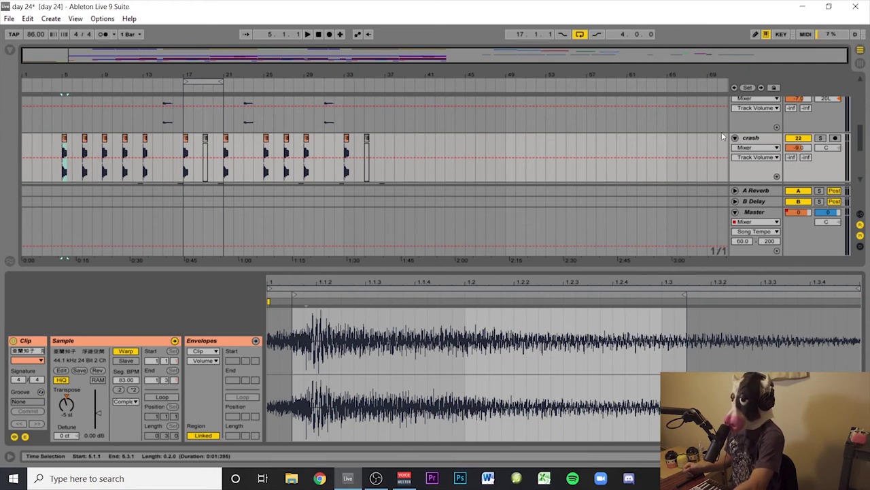
pyautogui.click(819, 138)
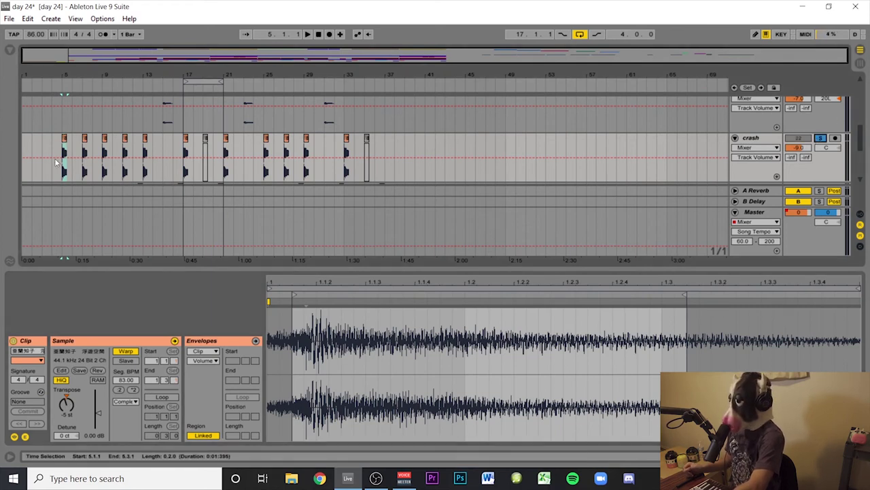
pyautogui.click(61, 174)
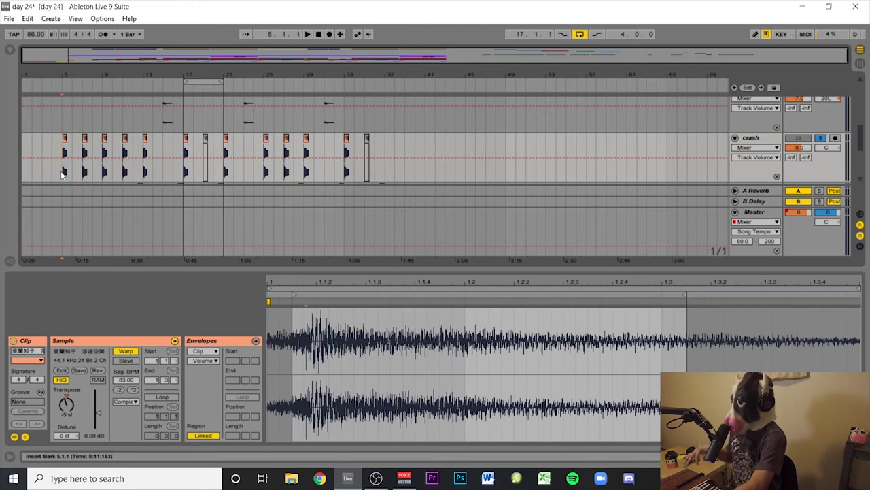
pyautogui.press('space')
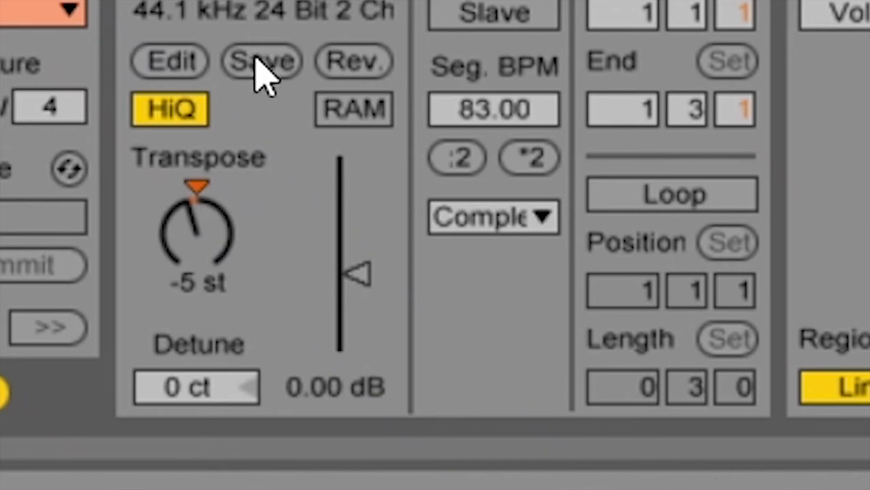
# Set the transpose of the crash clip at bar 5 to 0 st and audition it
pyautogui.click(68, 408)
pyautogui.press('Delete')
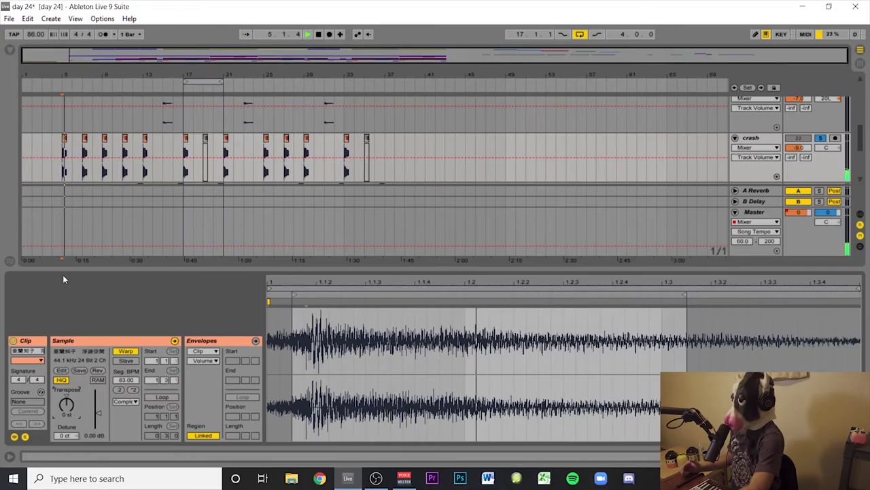
pyautogui.press('space')
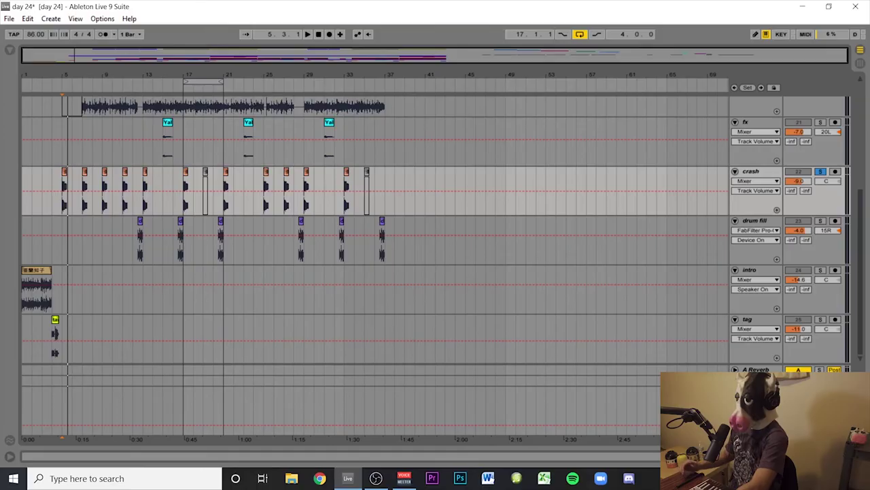
# Unfold the chops group and play it soloed from bar 17
pyautogui.moveTo(860, 237); pyautogui.dragTo(864, 185)
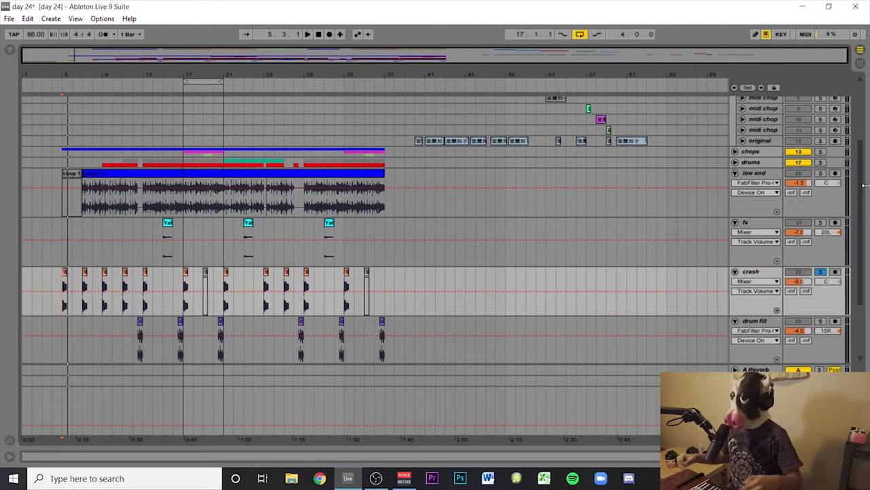
pyautogui.moveTo(858, 190)
pyautogui.mouseDown()
pyautogui.moveTo(863, 119)
pyautogui.moveTo(864, 228)
pyautogui.moveTo(865, 195)
pyautogui.mouseUp()
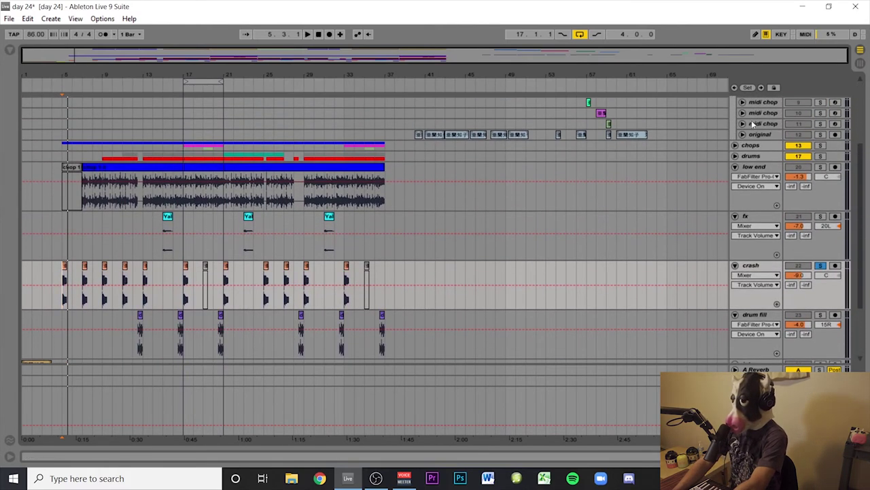
pyautogui.click(735, 145)
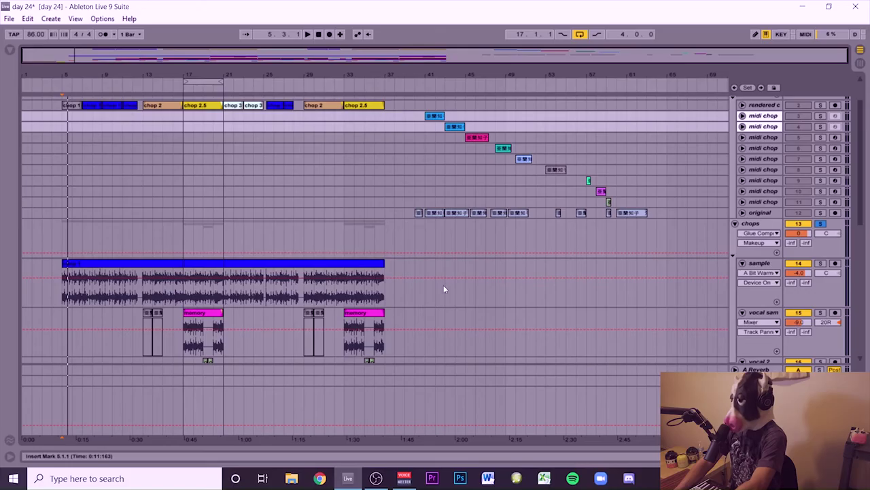
pyautogui.click(188, 297)
pyautogui.press('space')
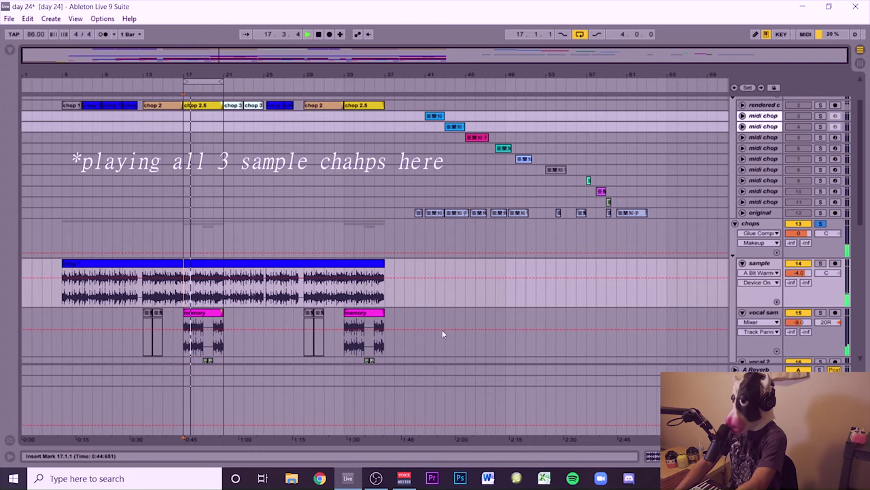
# Mute the vocal sam and vocal 2 tracks during playback to hear only the main sample chop
pyautogui.click(798, 313)
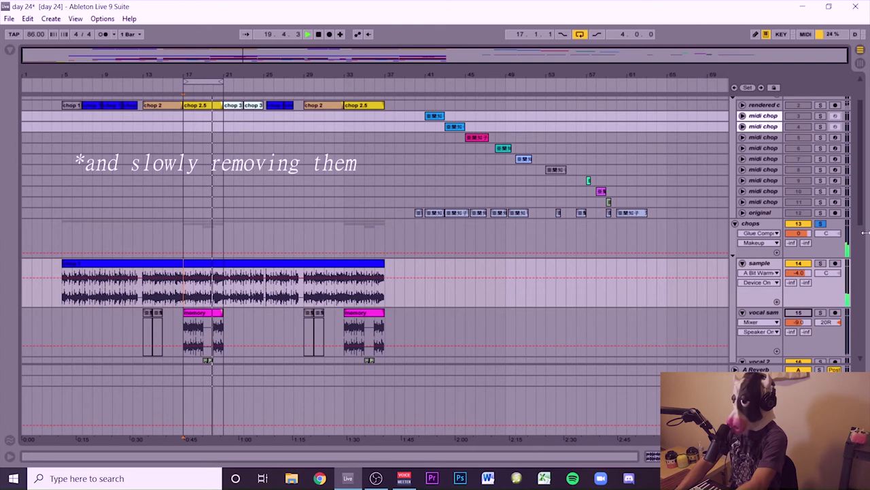
pyautogui.scroll(-3, 860, 232)
pyautogui.scroll(-1, 861, 232)
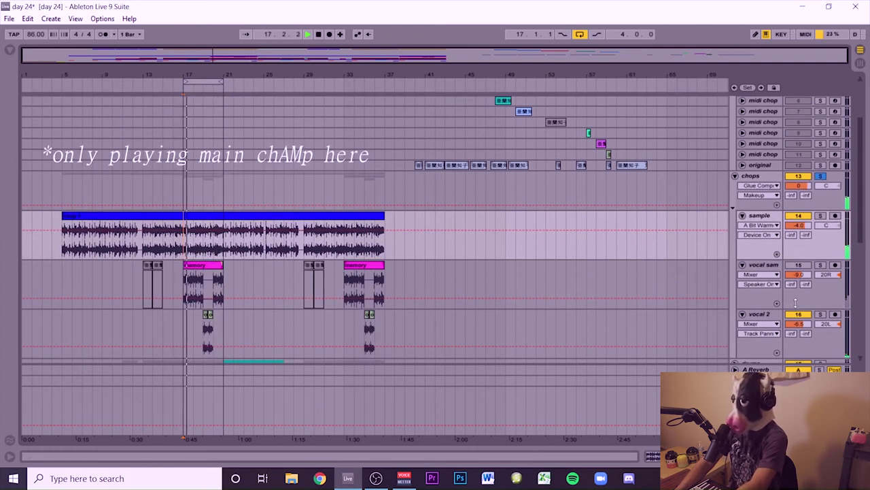
pyautogui.click(798, 315)
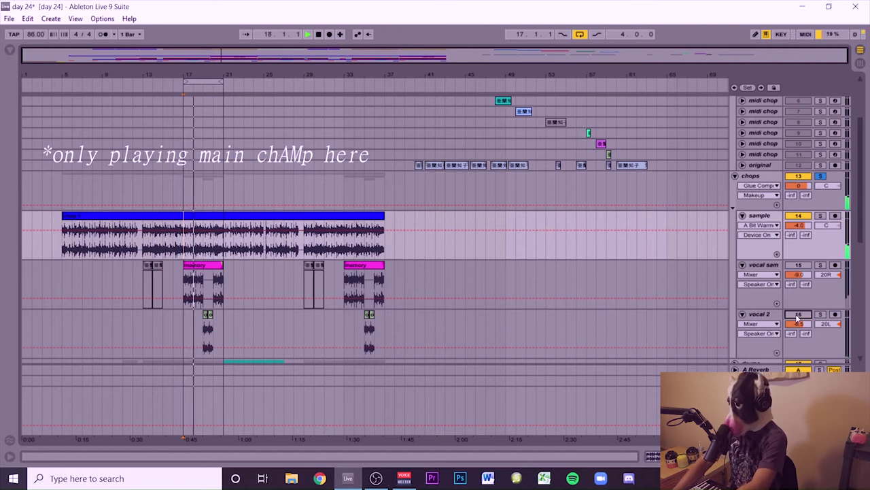
pyautogui.press('XF86AudioRaiseVolume')
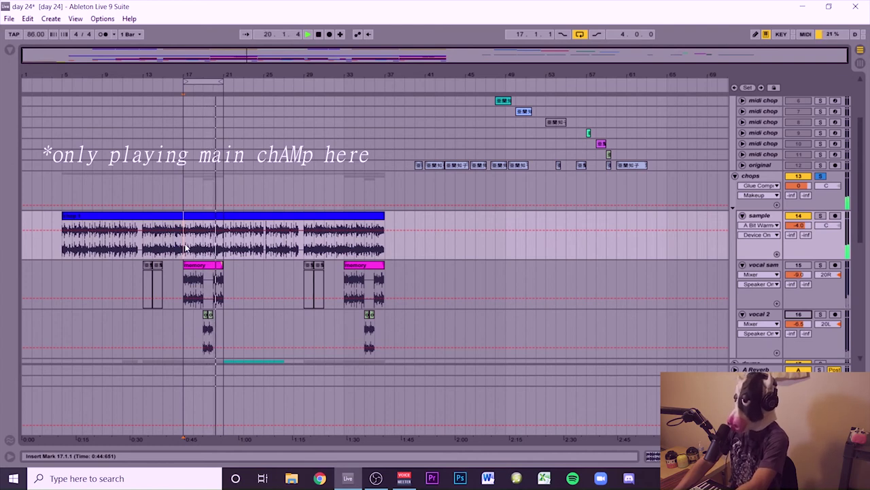
pyautogui.press('space')
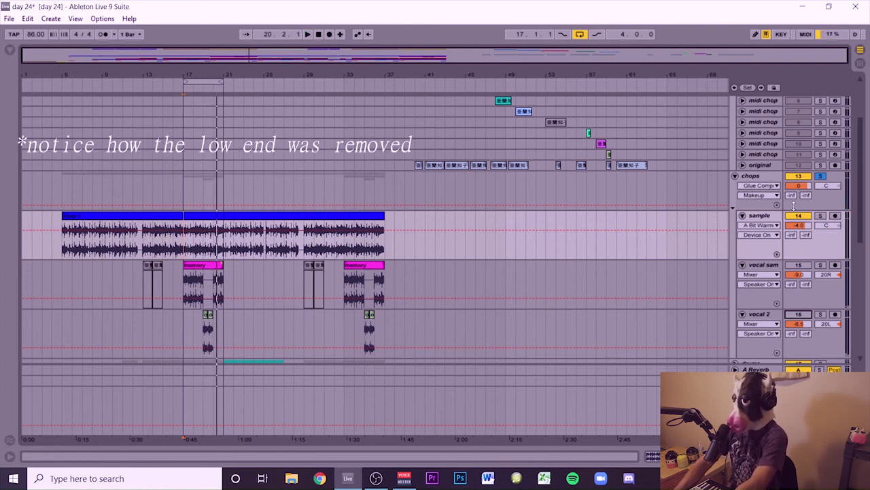
# Mute the sample track, reactivate the vocal sam track and play it alone from bar 17
pyautogui.click(799, 265)
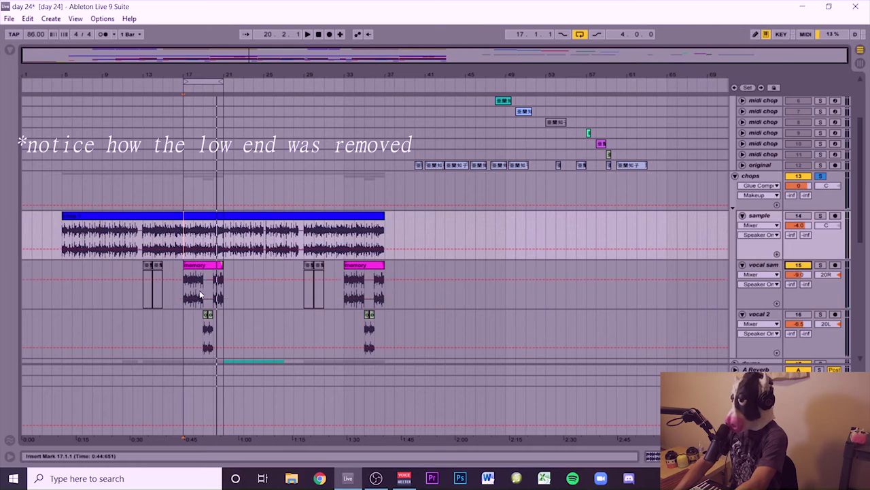
pyautogui.press('space')
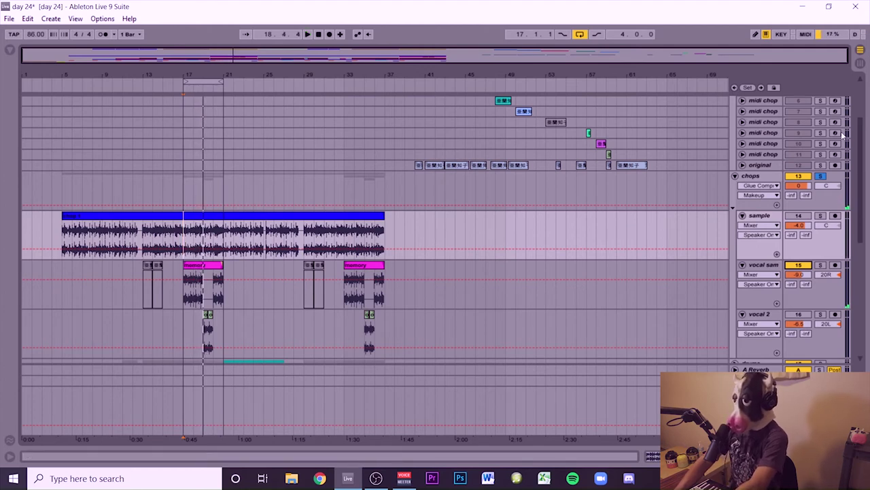
# Unfold the third midi chop track and the original track, solo the original, and audition it from around bar 45
pyautogui.moveTo(859, 171); pyautogui.dragTo(866, 110)
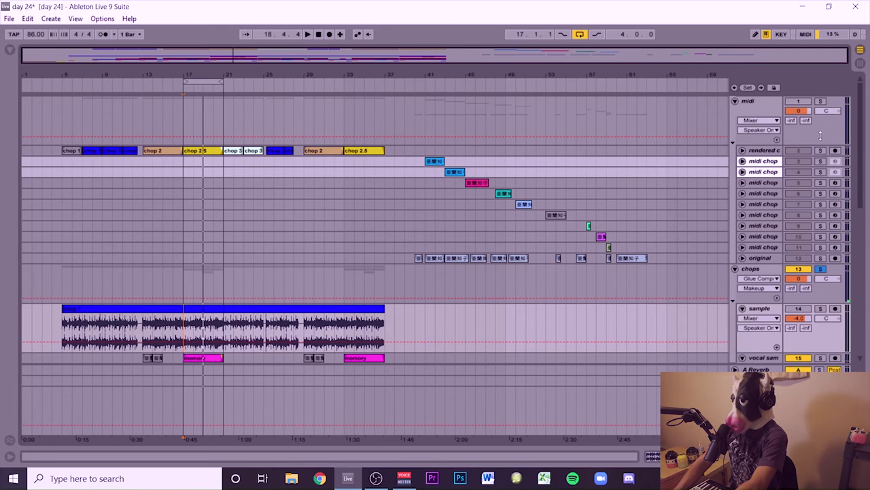
pyautogui.click(742, 184)
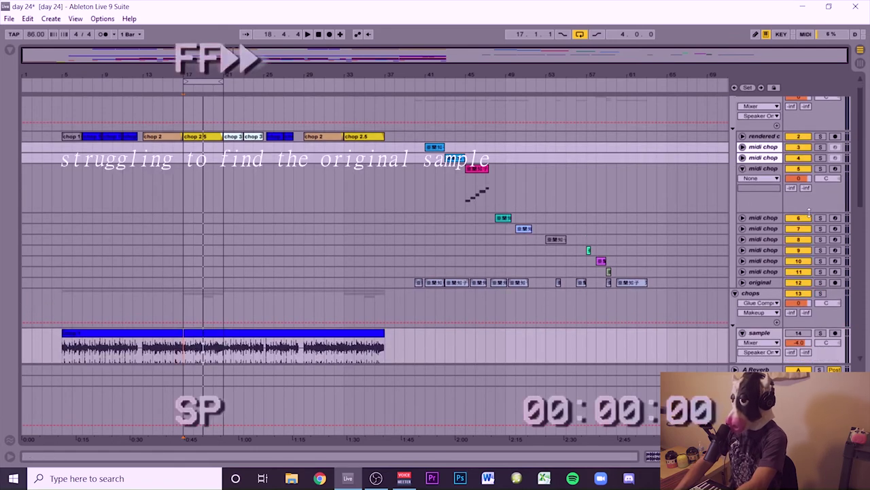
pyautogui.click(821, 283)
pyautogui.moveTo(861, 154); pyautogui.dragTo(861, 181)
pyautogui.click(742, 213)
pyautogui.click(471, 243)
pyautogui.press('space')
# Activate the midi group, solo the original track, and play the unprocessed sample from bar 49
pyautogui.moveTo(861, 133); pyautogui.dragTo(867, 73)
pyautogui.click(820, 297)
pyautogui.moveTo(861, 164)
pyautogui.mouseDown()
pyautogui.moveTo(864, 186)
pyautogui.moveTo(862, 158)
pyautogui.mouseUp()
pyautogui.click(798, 102)
pyautogui.click(821, 297)
pyautogui.press('space')
pyautogui.click(492, 327)
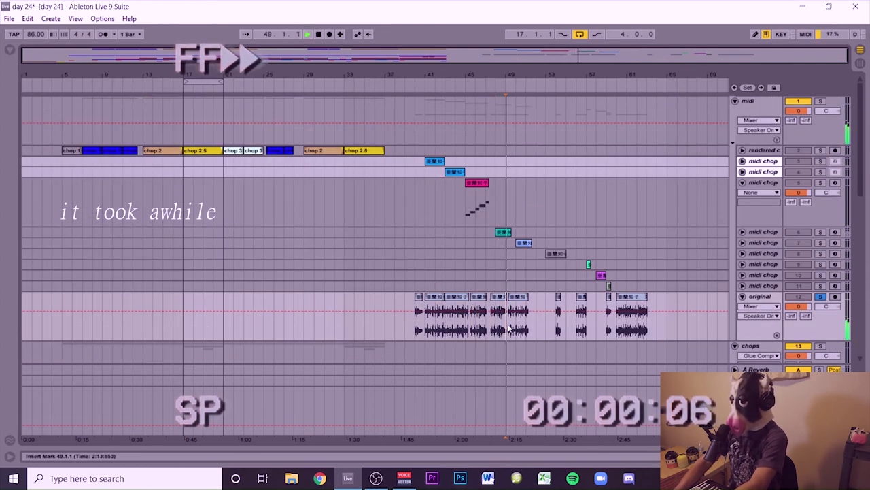
# Audition the short original sample slices at bars 56 and 59
pyautogui.click(578, 329)
pyautogui.press('space')
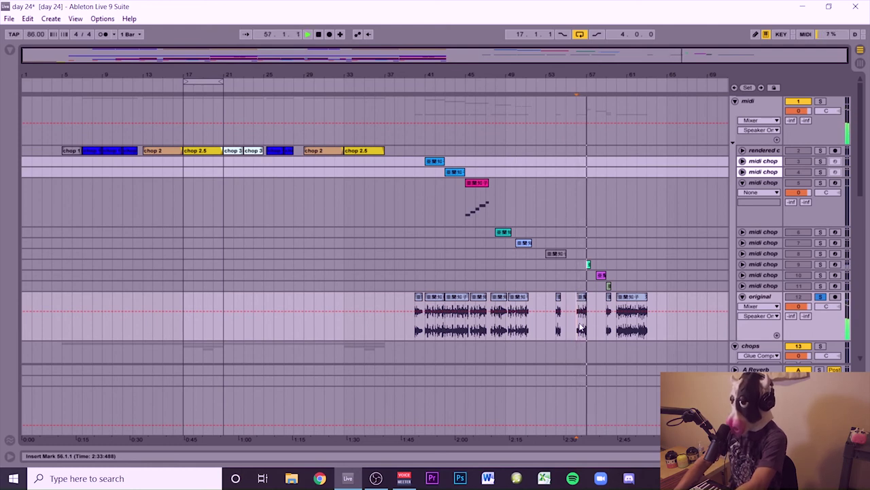
pyautogui.click(607, 329)
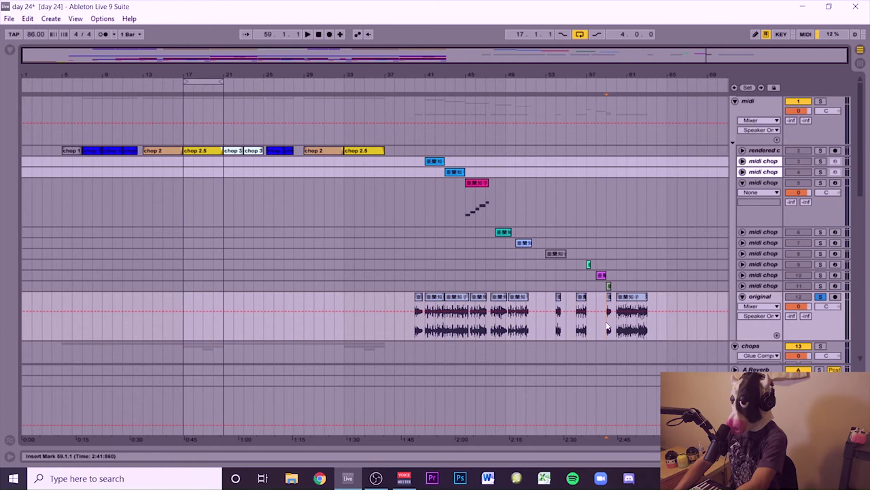
pyautogui.press('space')
pyautogui.press('space')
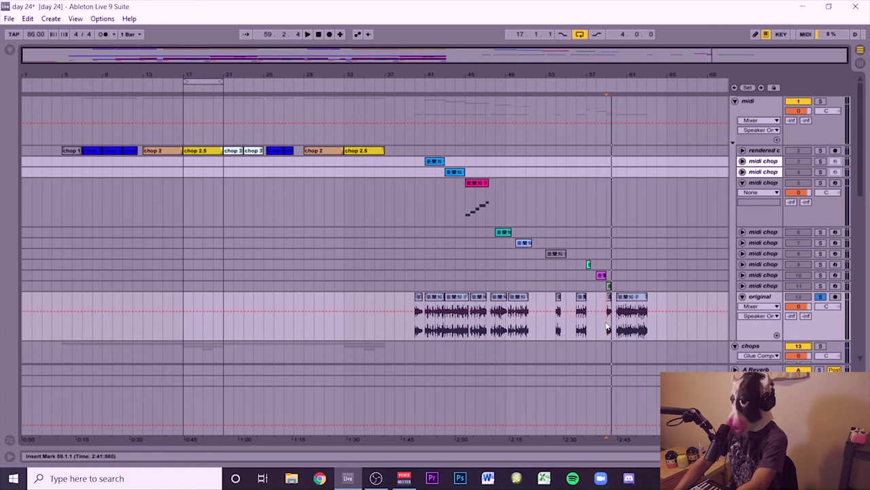
pyautogui.press('space')
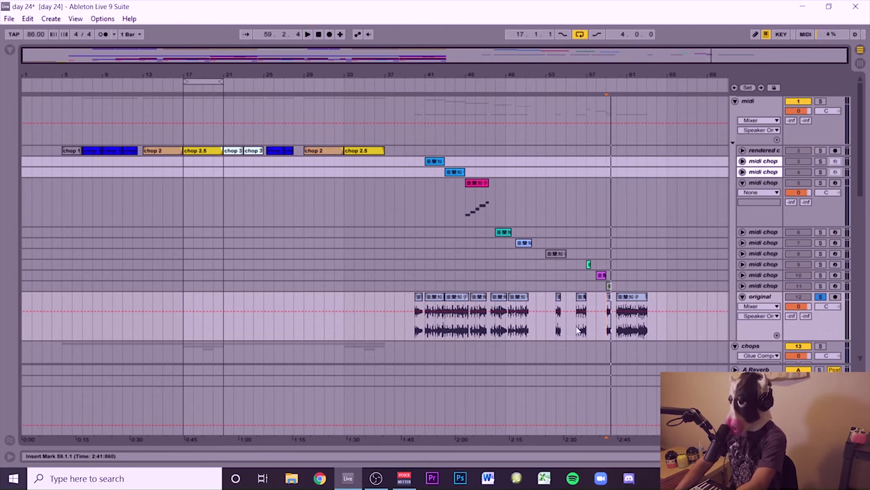
# Compare the original slices by playing those at bars 56, 54 and 59 one after another
pyautogui.click(577, 331)
pyautogui.press('space')
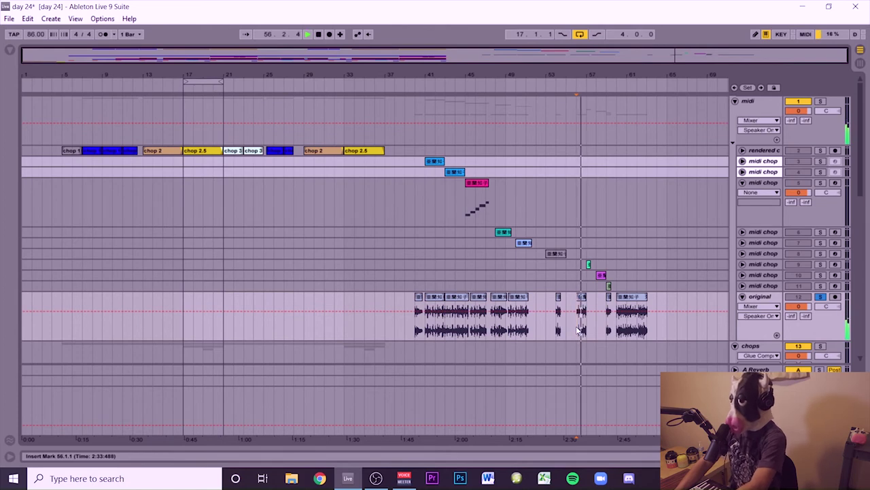
pyautogui.click(556, 331)
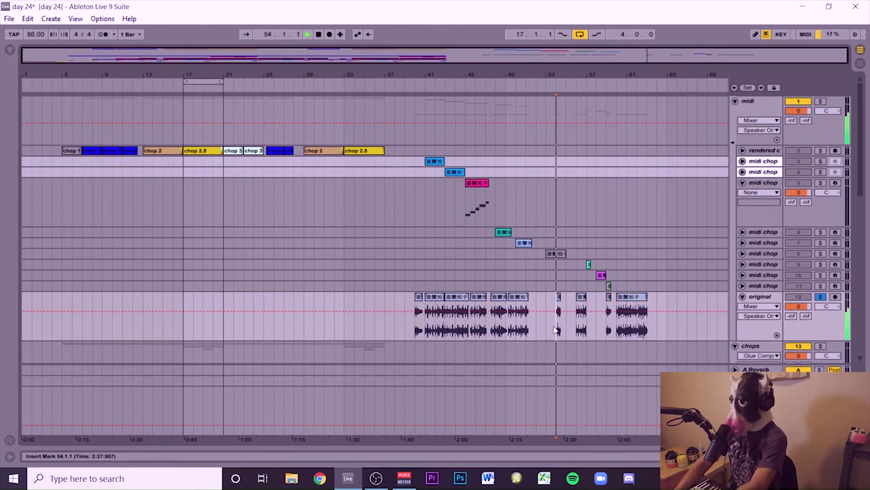
pyautogui.press('space')
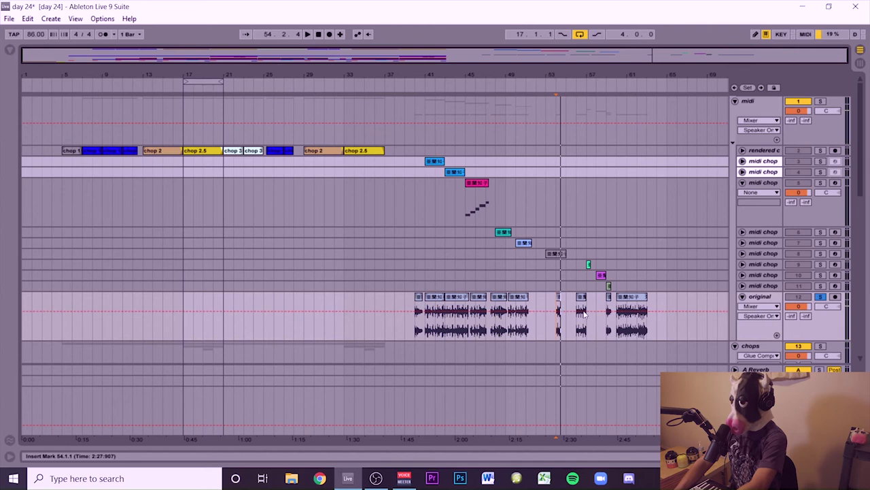
pyautogui.click(608, 328)
pyautogui.press('space')
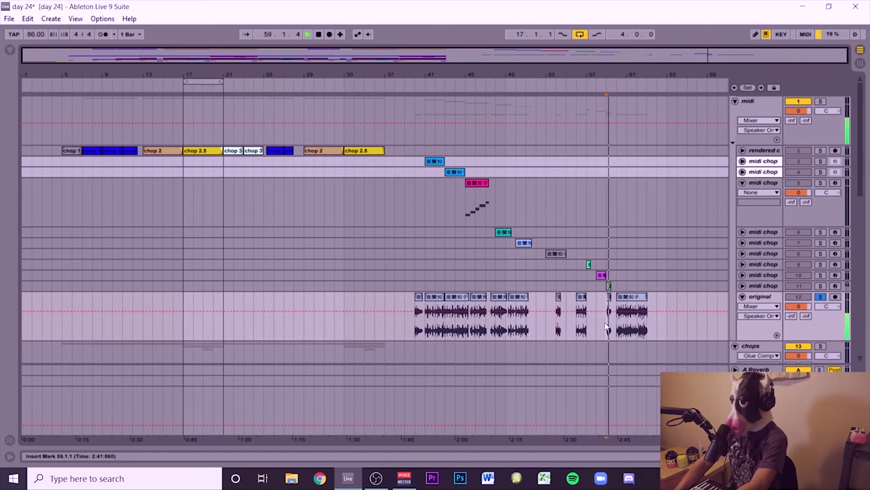
pyautogui.press('space')
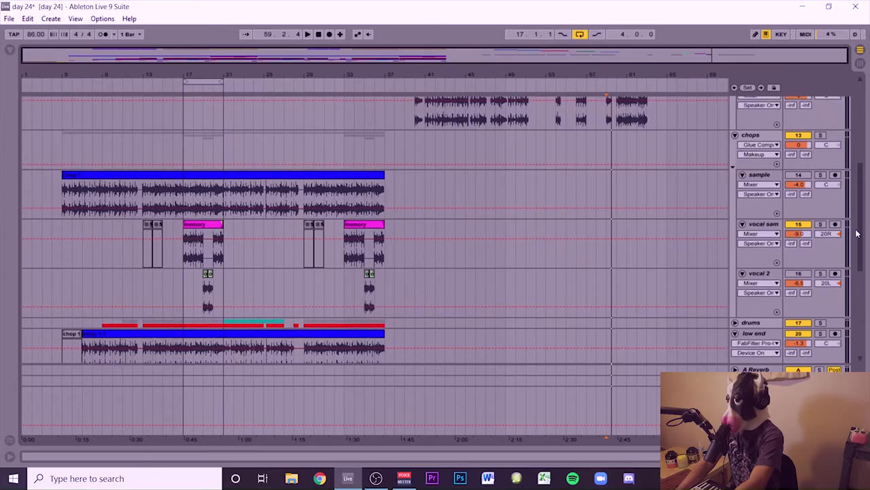
# Solo the chops group, reactivate the sample track, mute vocal sam, and play from bar 17
pyautogui.scroll(1, 833, 189)
pyautogui.click(820, 149)
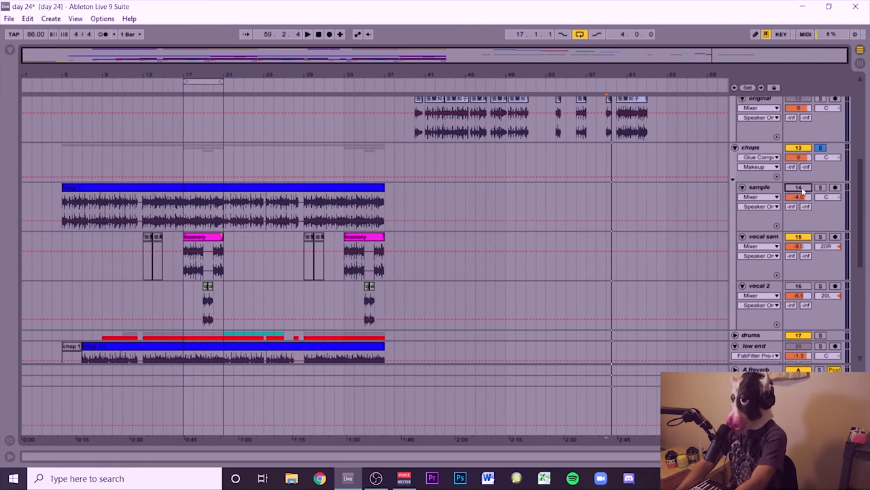
pyautogui.click(799, 237)
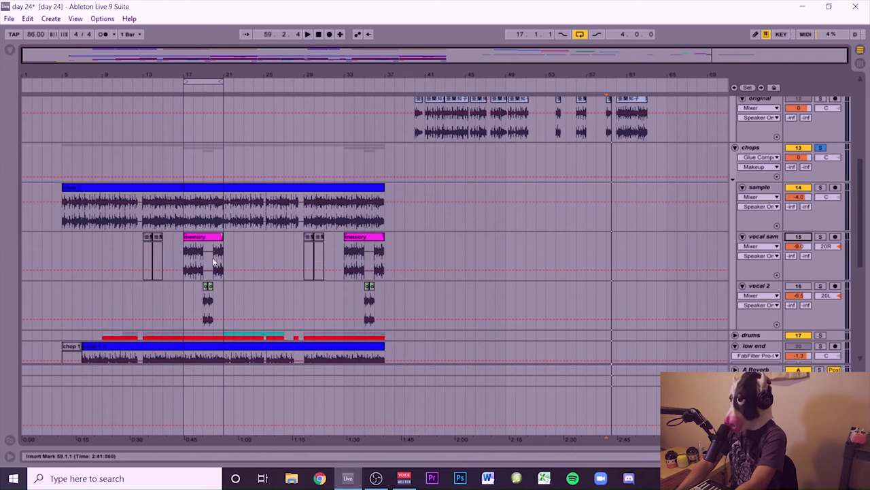
pyautogui.click(182, 227)
pyautogui.press('space')
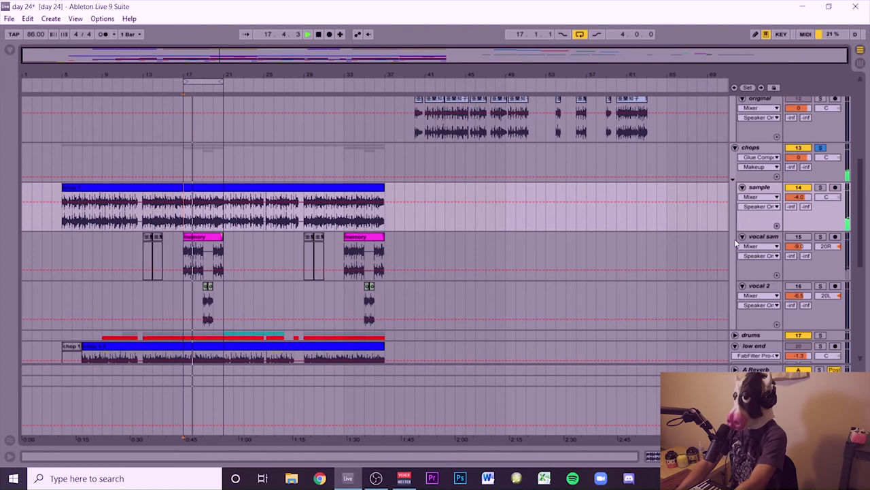
# Reactivate the vocal sam and vocal 2 tracks during playback to hear them layered over the sample, and stop playback
pyautogui.click(798, 237)
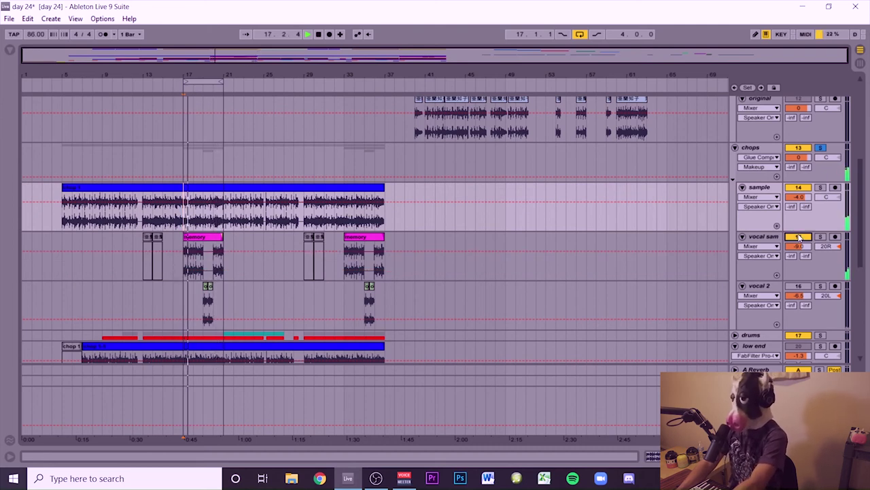
pyautogui.click(800, 286)
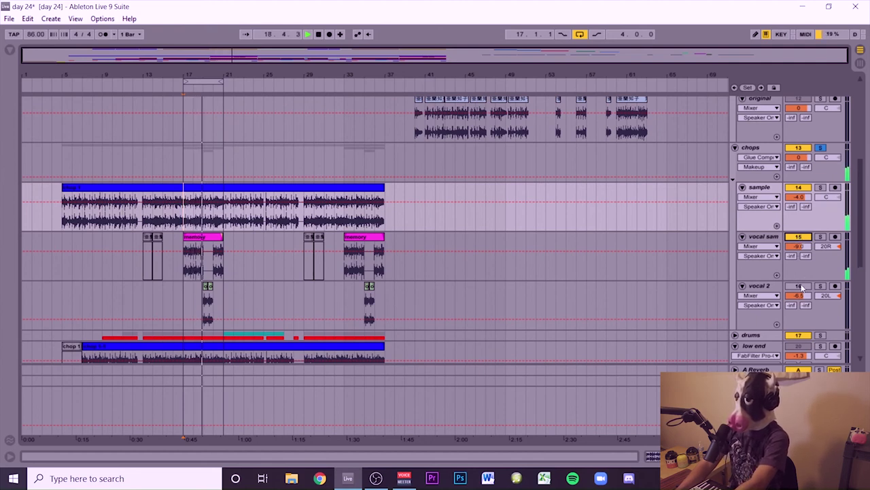
pyautogui.click(800, 286)
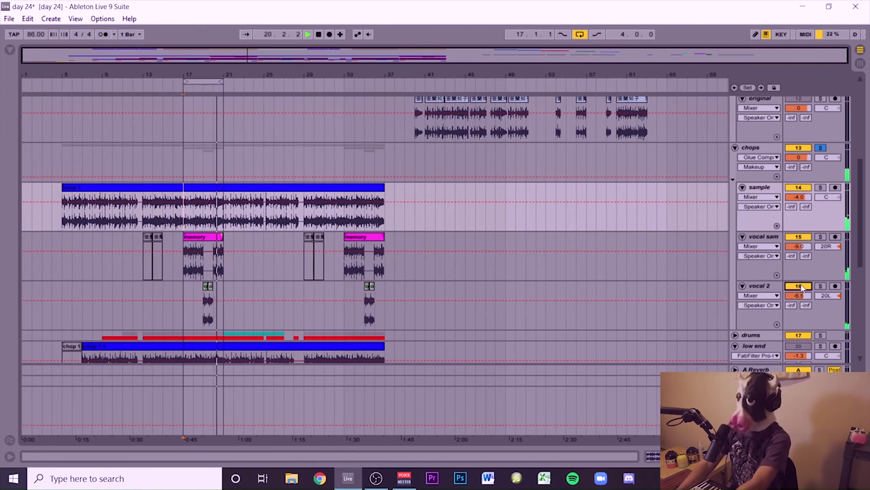
pyautogui.press('space')
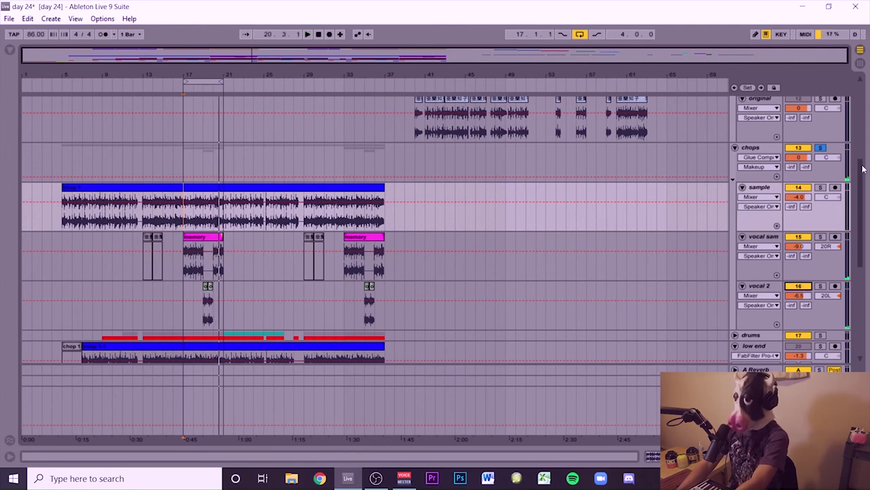
pyautogui.moveTo(859, 174); pyautogui.dragTo(859, 254)
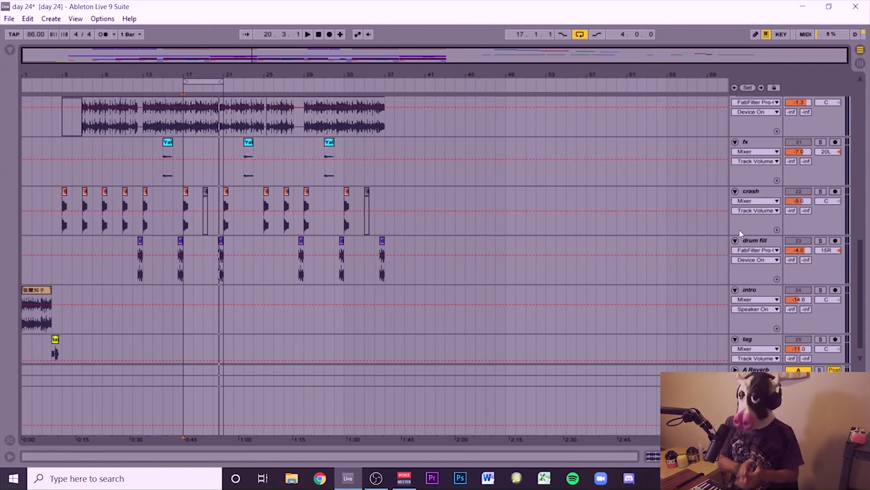
pyautogui.moveTo(860, 269); pyautogui.dragTo(862, 197)
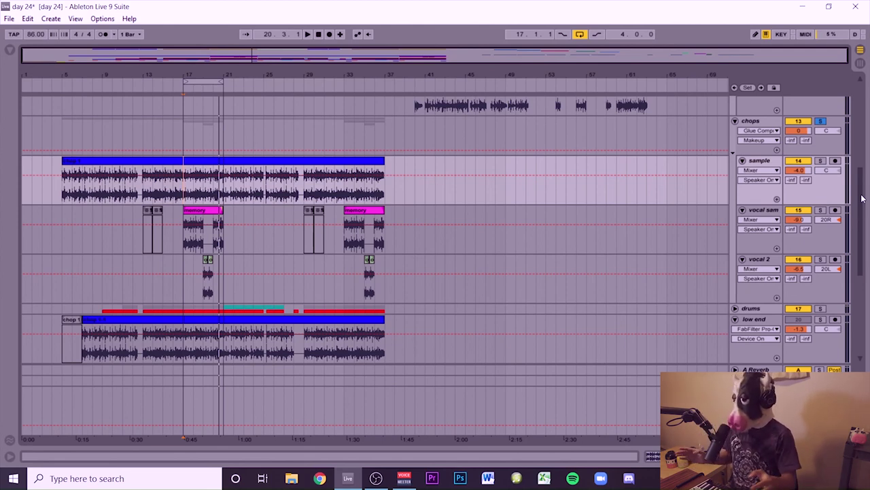
pyautogui.scroll(10, 862, 197)
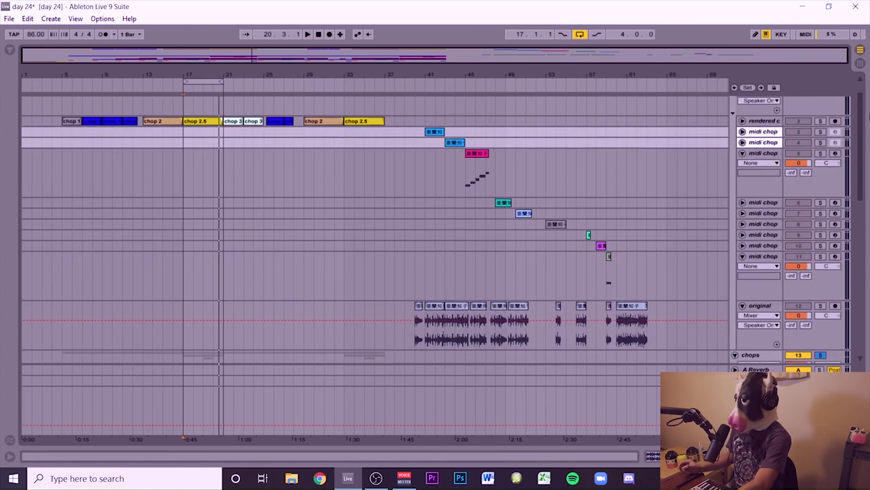